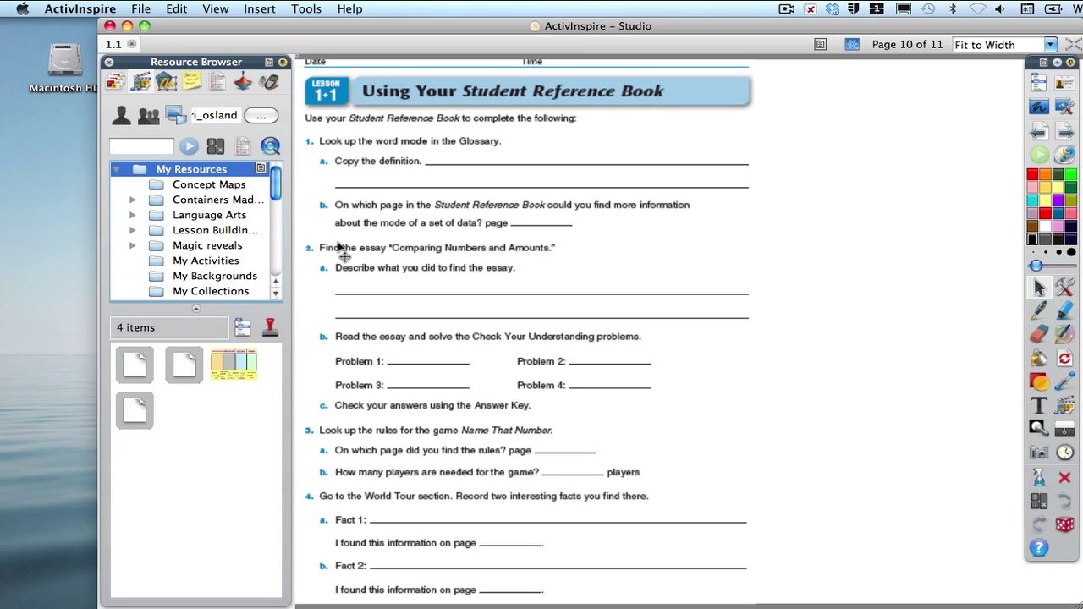
Switch to Finder, connect to afp://staff.hopkins.k12.mn.us as a registered user with the account password, and mount the staff-groups volume
click(86, 280)
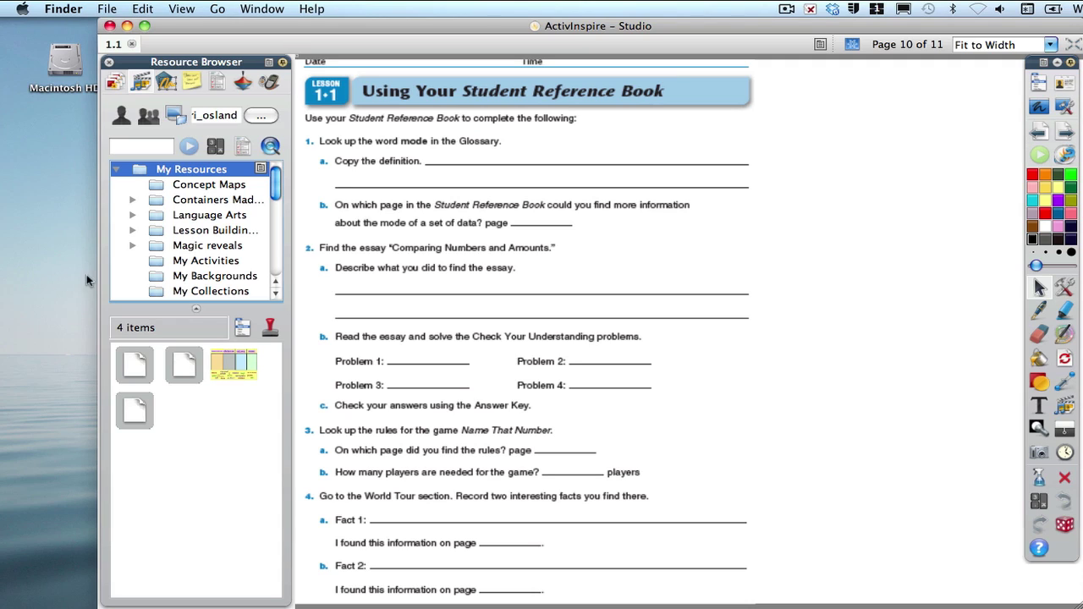
click(218, 9)
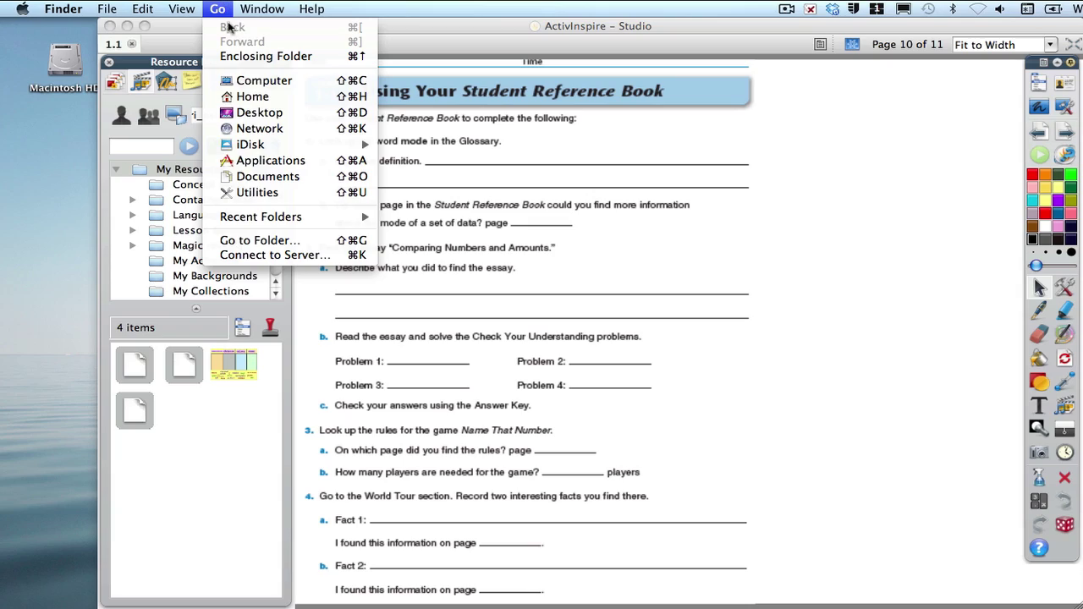
click(269, 255)
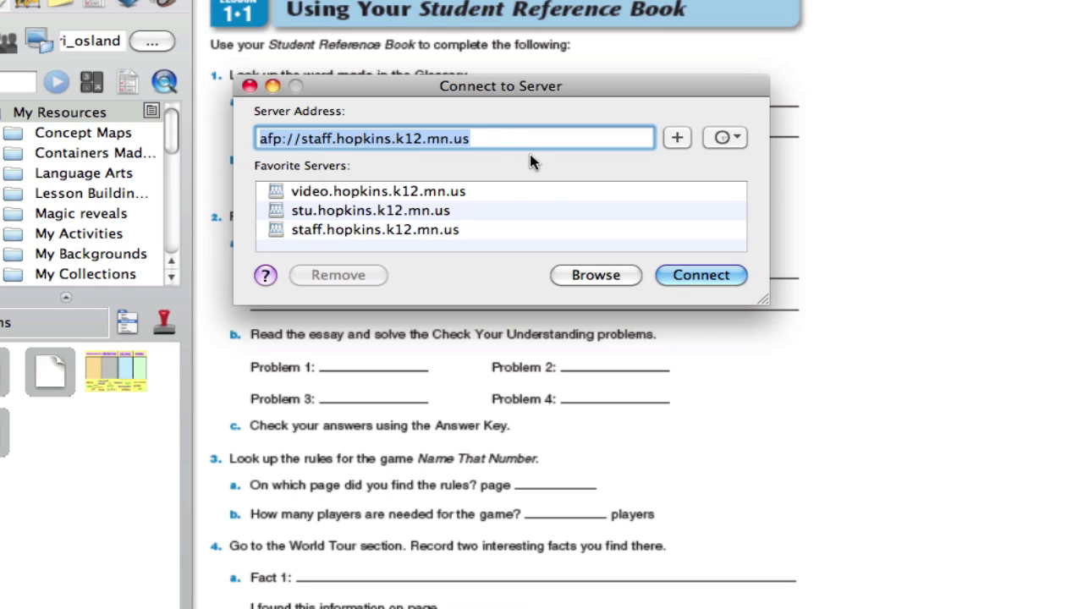
click(701, 275)
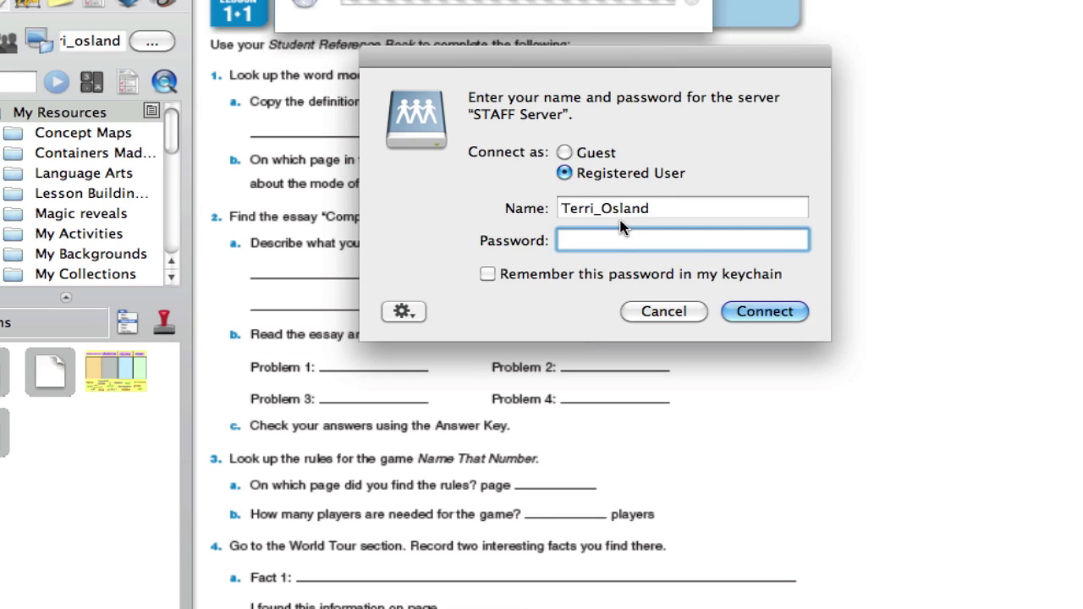
text(•••••)
key(Return)
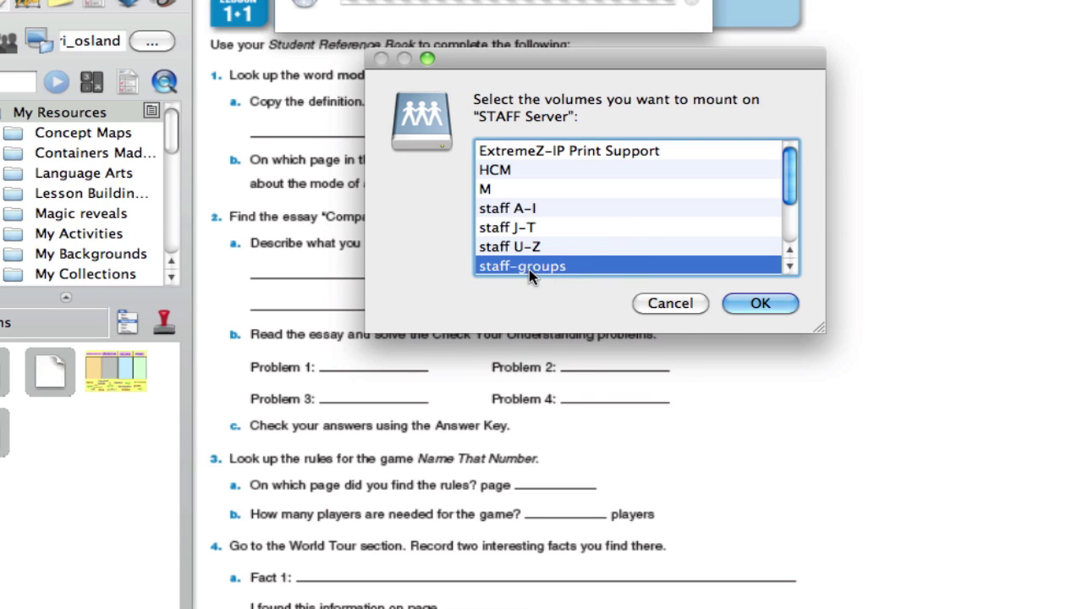
click(745, 306)
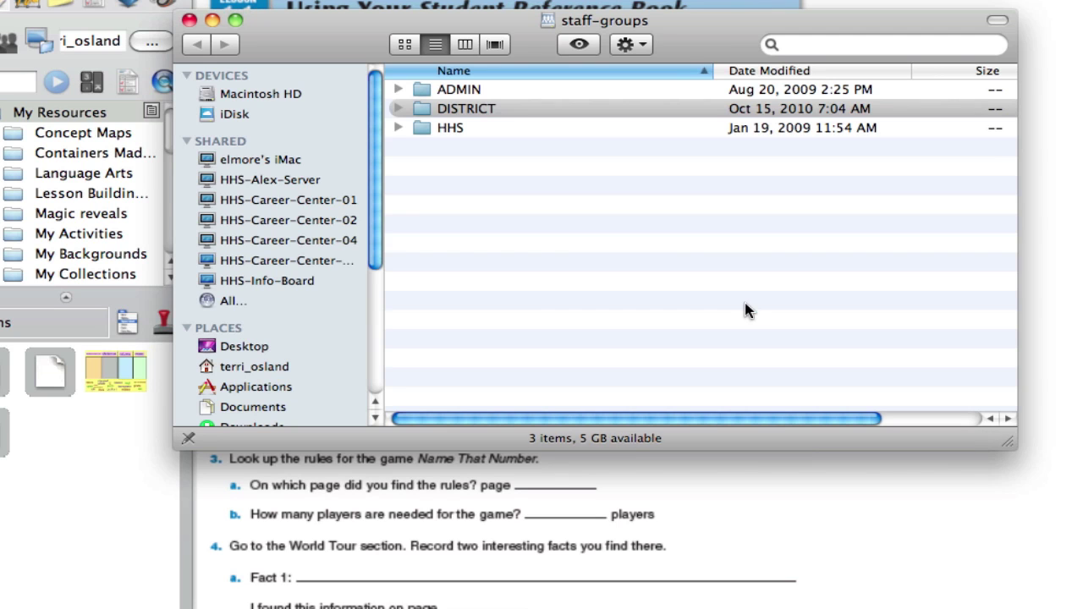
Open the EMResourcePacks folder inside DISTRICT > Whiteboard Teachers on the staff-groups volume
double_click(470, 110)
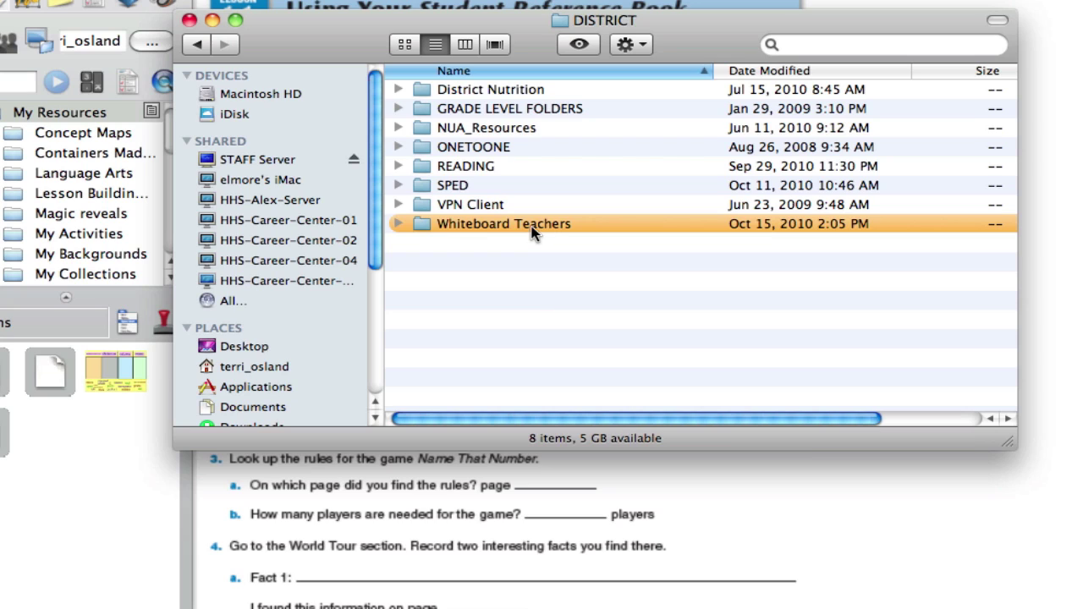
double_click(453, 226)
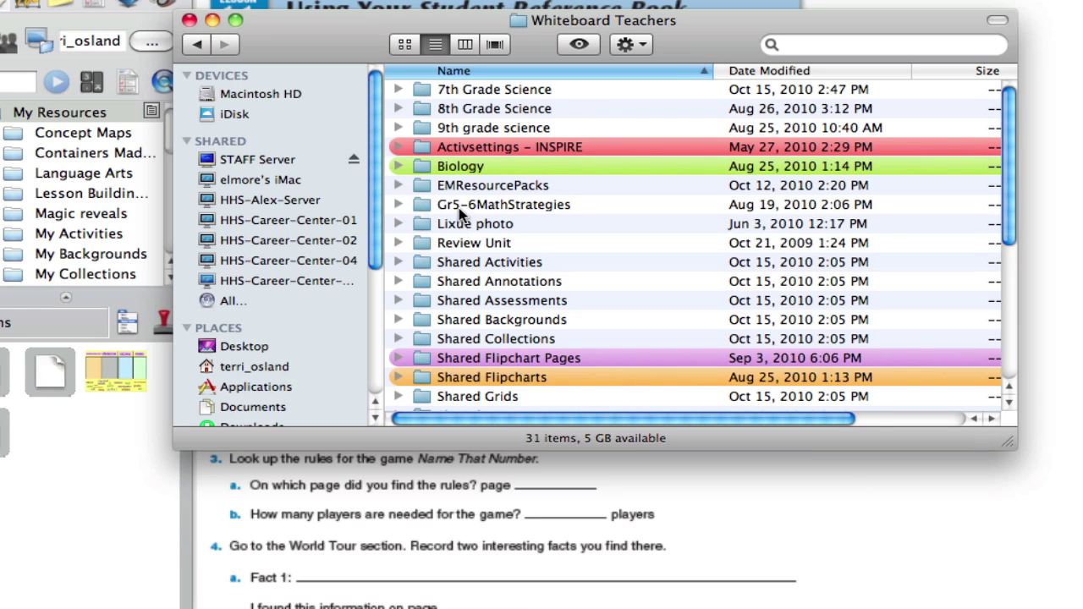
click(478, 193)
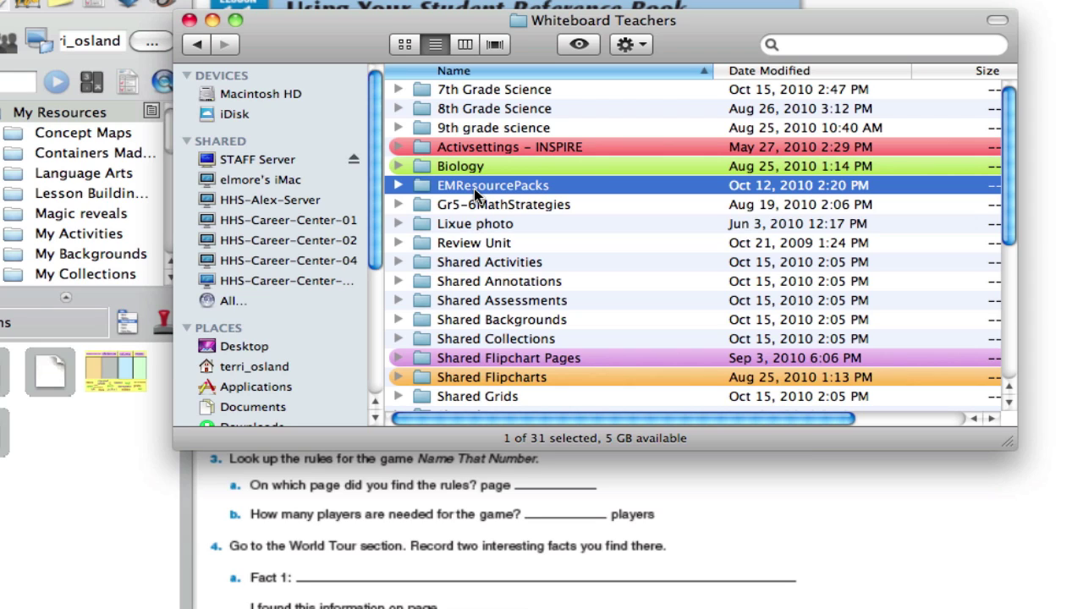
double_click(473, 186)
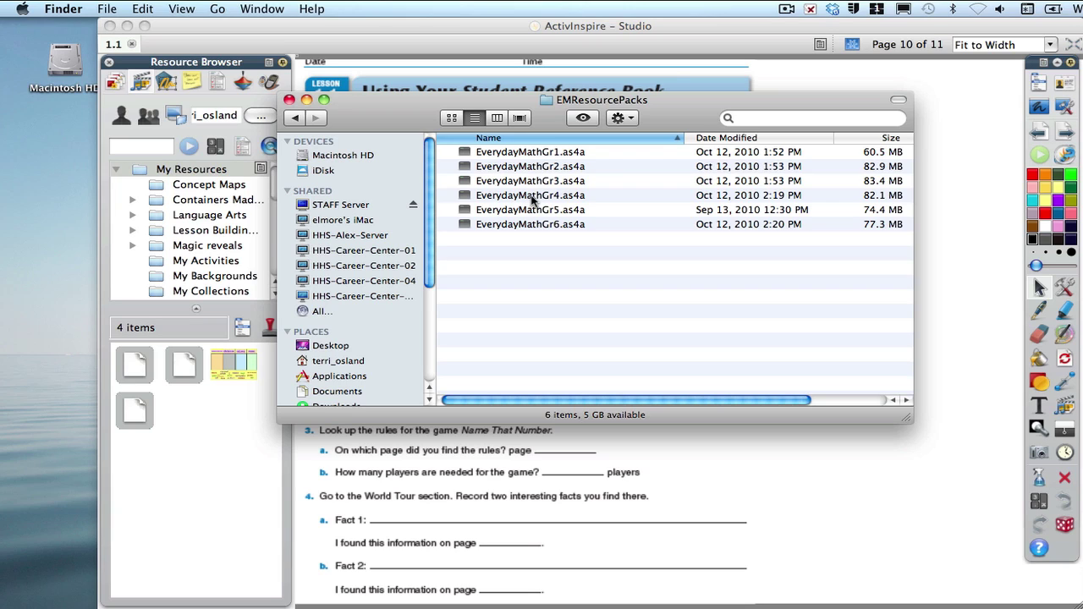
Copy EverydayMathGr4.as4a to the desktop and close the EMResourcePacks window
drag(533, 199, 70, 193)
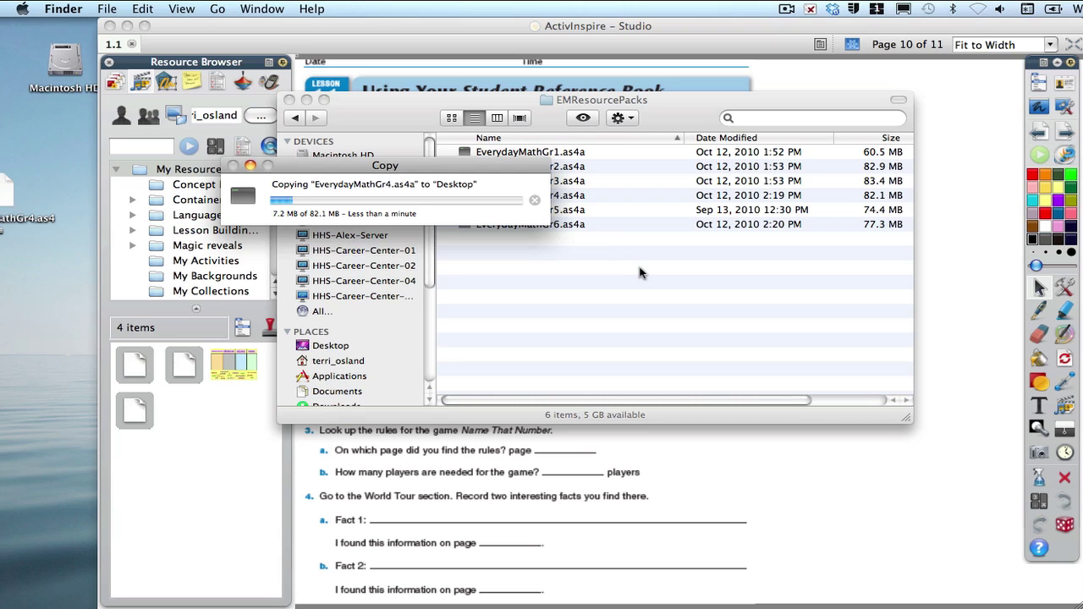
click(587, 357)
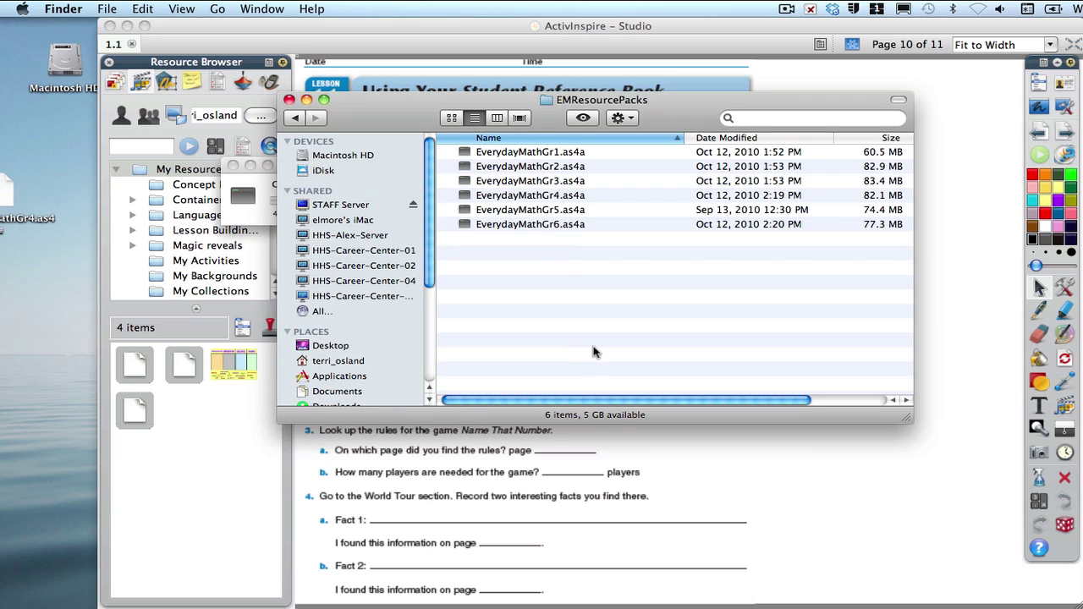
click(289, 100)
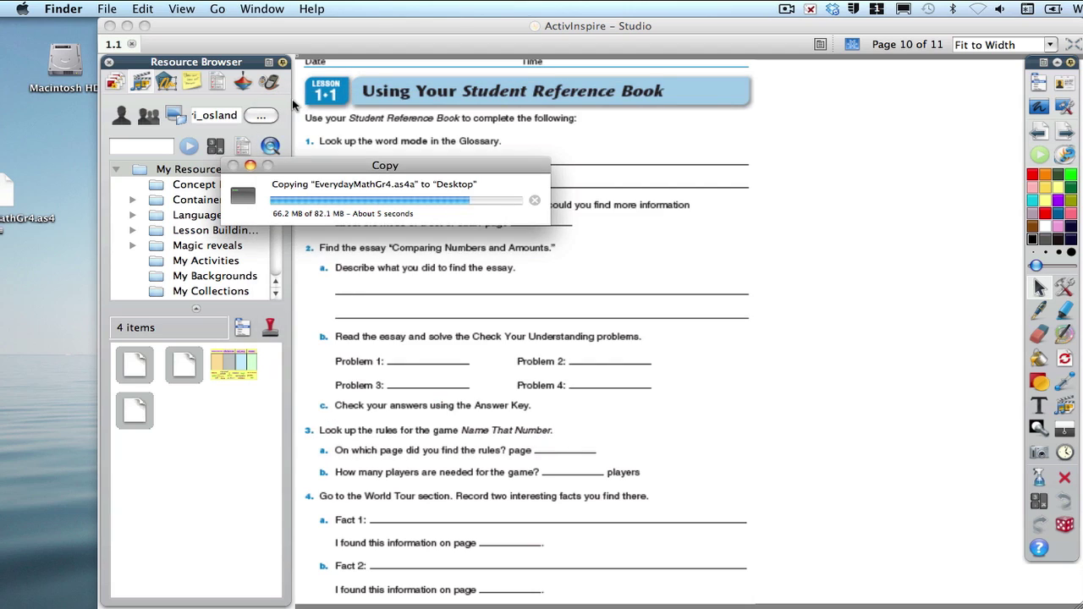
Switch back to ActivInspire and move its window to uncover more of the desktop
click(558, 143)
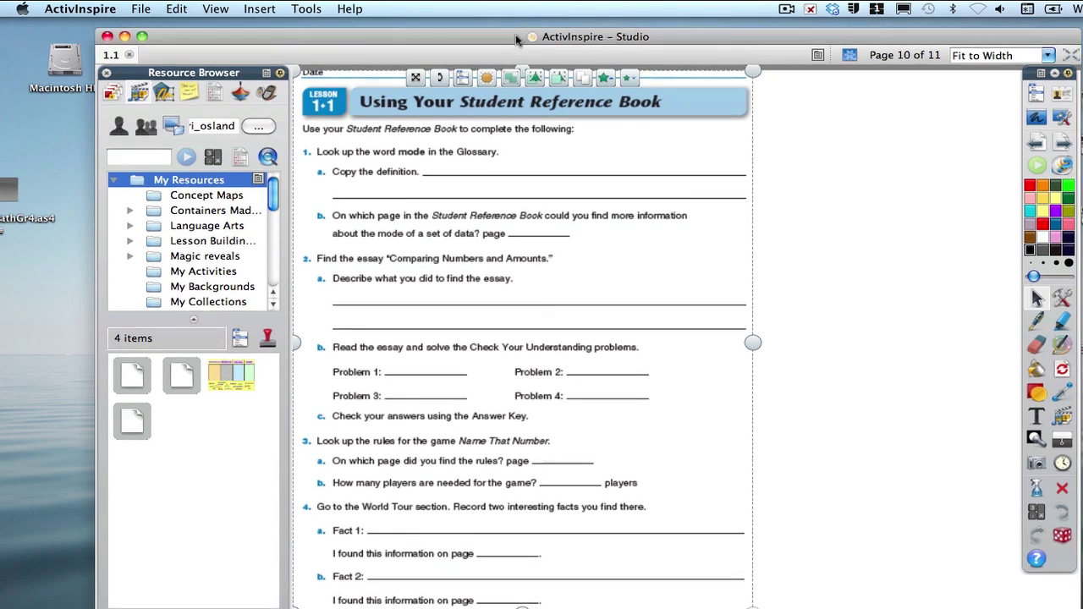
drag(519, 26, 520, 29)
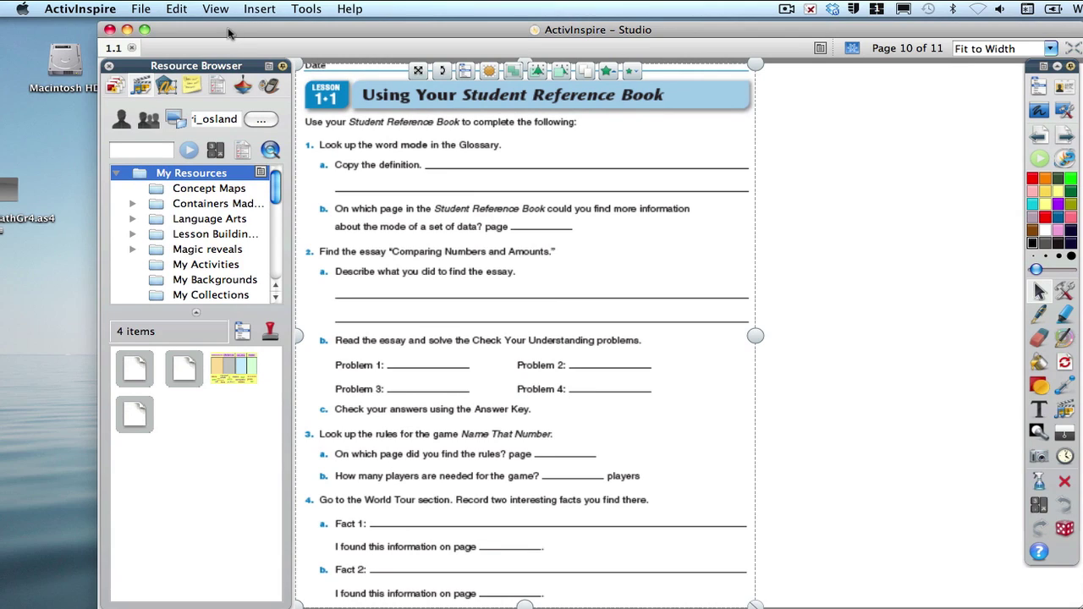
drag(234, 32, 194, 31)
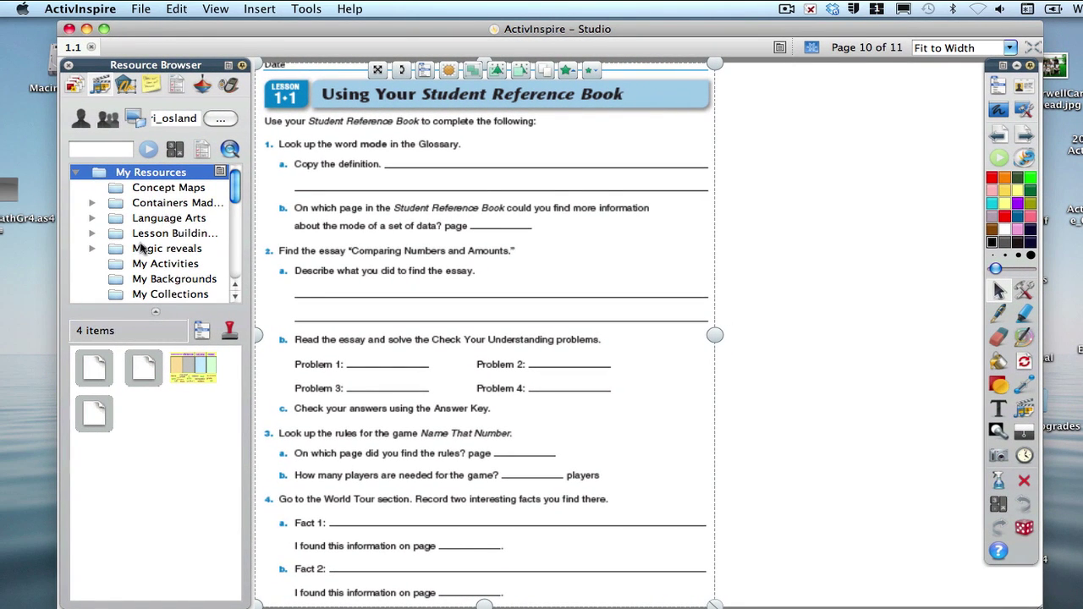
Import the resource pack EverydayMathGr4.as4a from the desktop into My Resources
click(142, 8)
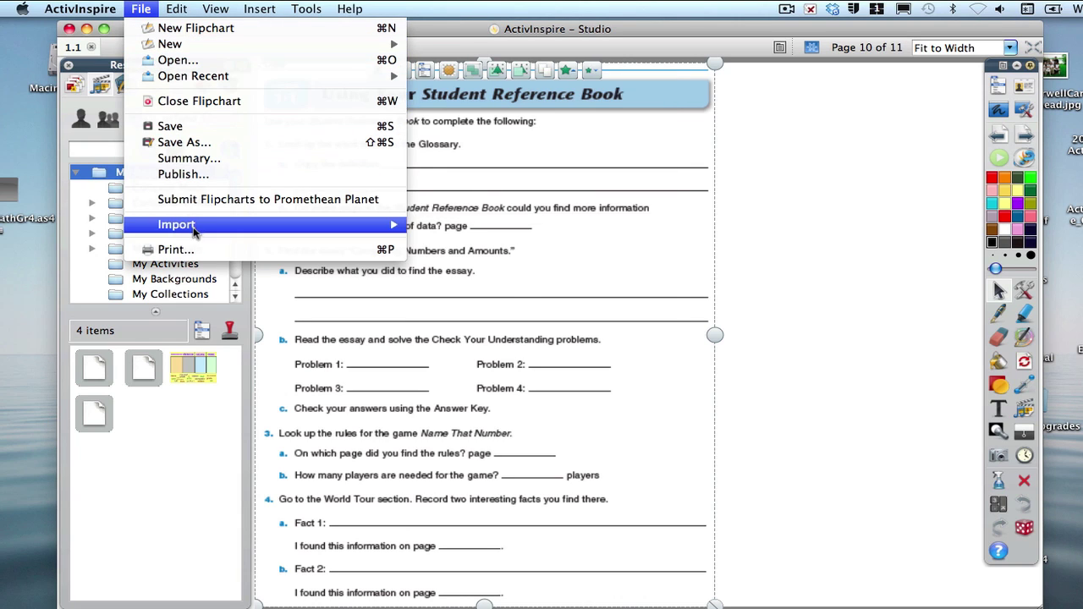
mouse_move(193, 227)
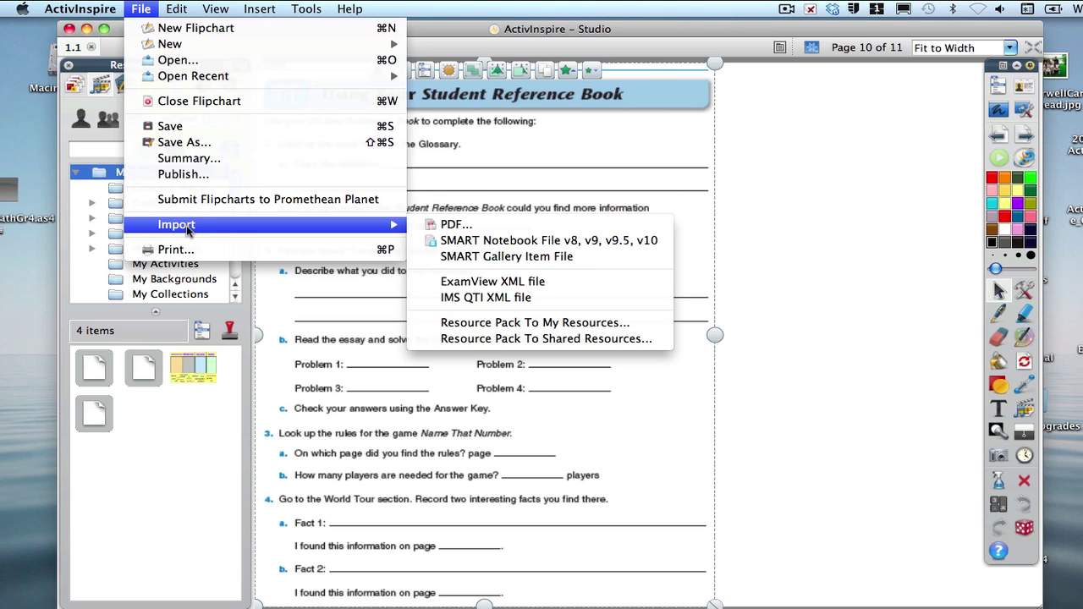
click(496, 323)
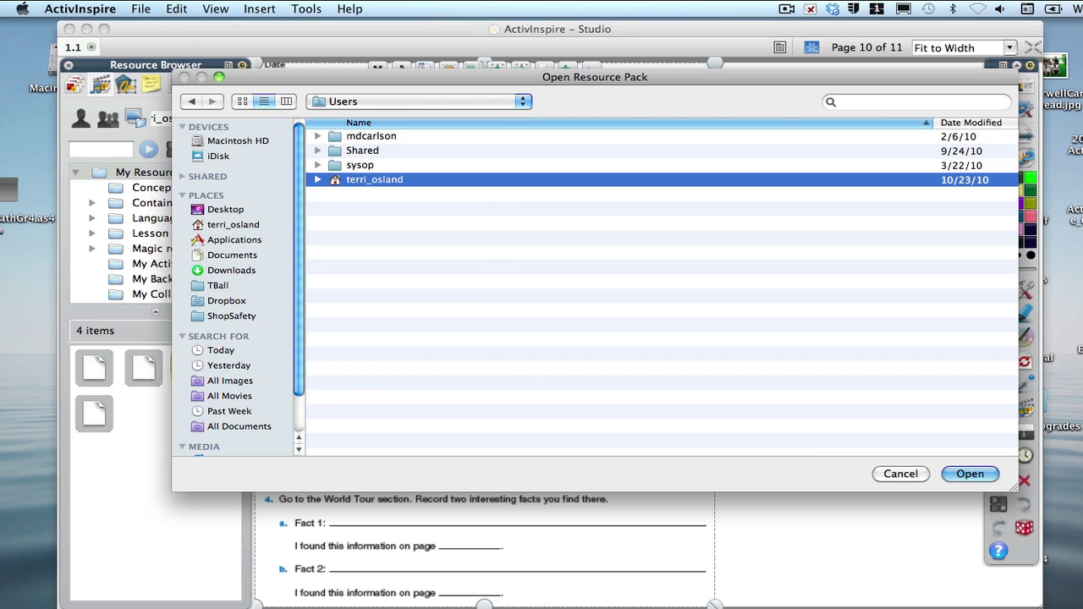
click(235, 210)
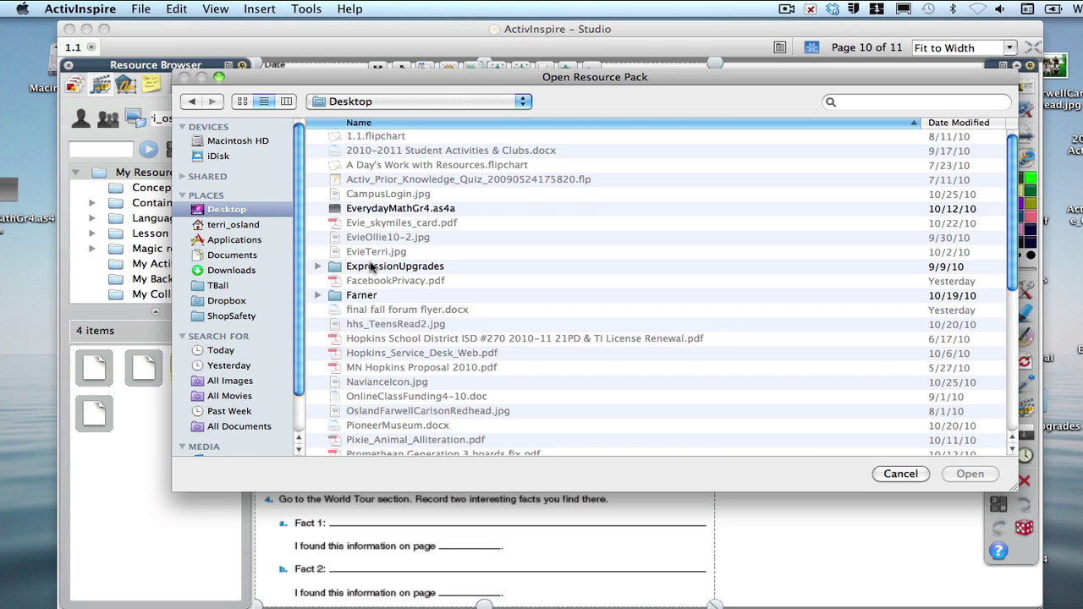
click(411, 211)
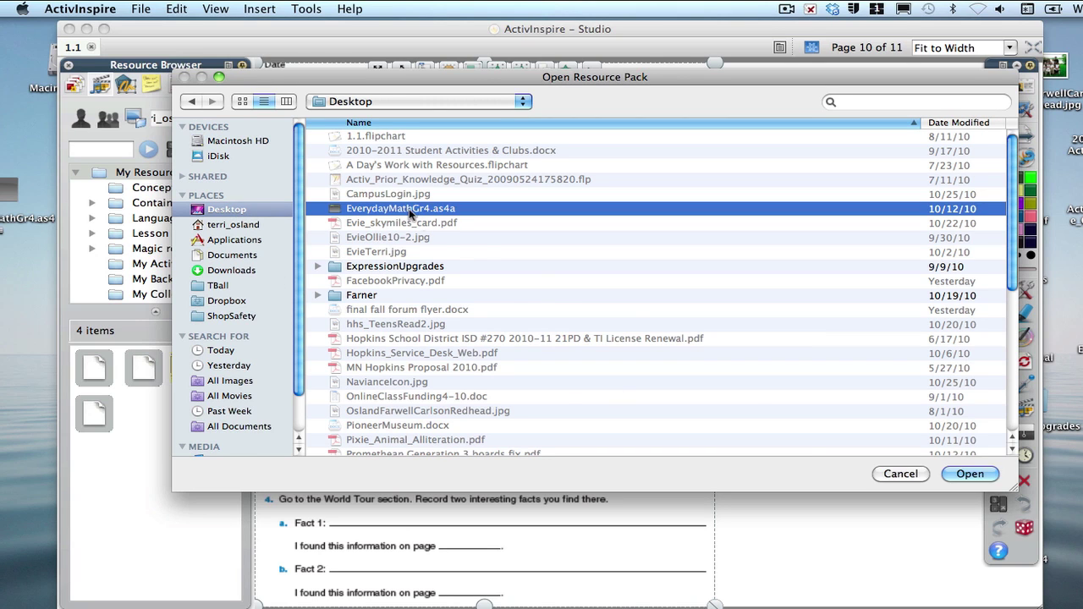
click(954, 476)
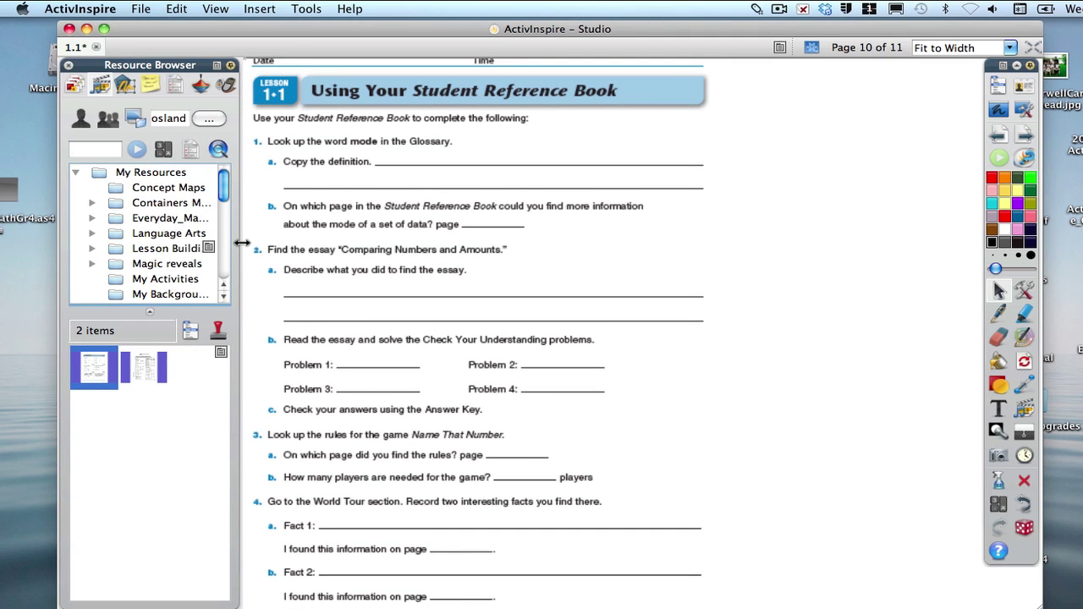
Widen the Resource Browser and show the G4U1 folder of the imported Grade 4 Everyday Math resources
drag(242, 242, 255, 243)
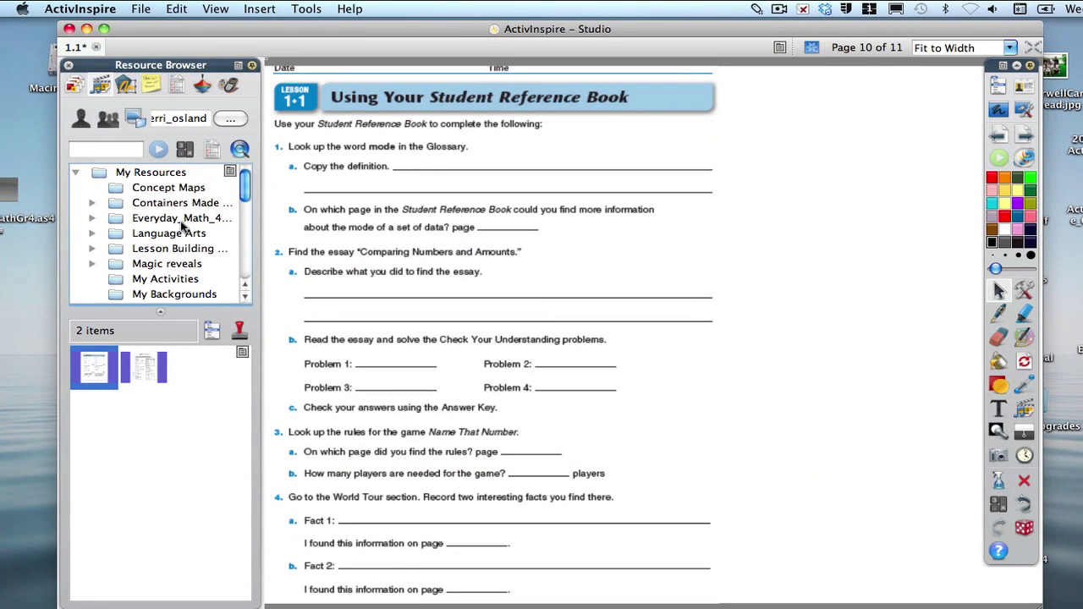
click(92, 218)
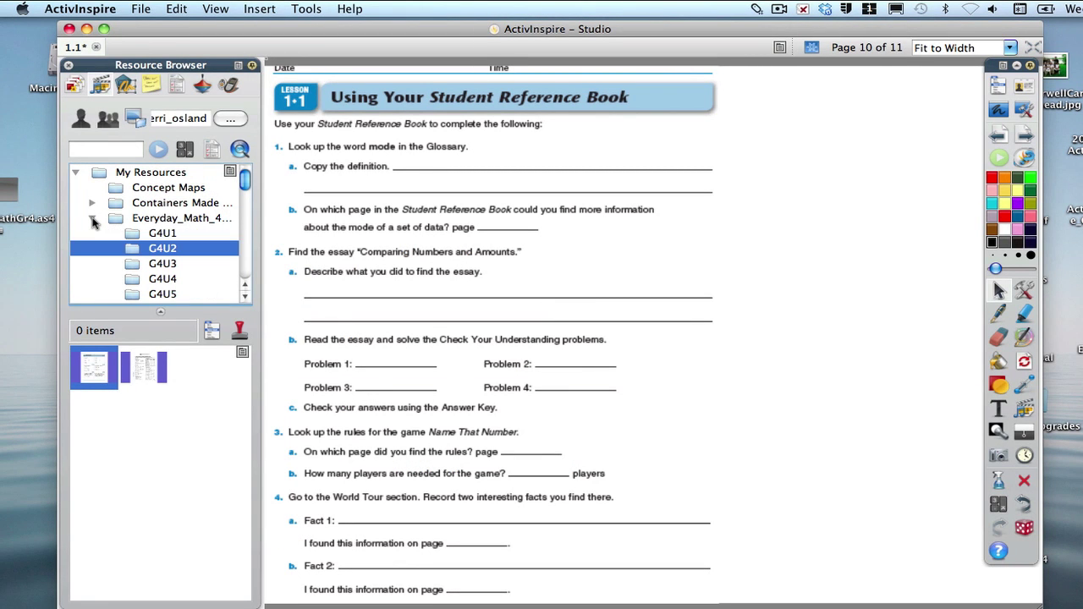
click(170, 235)
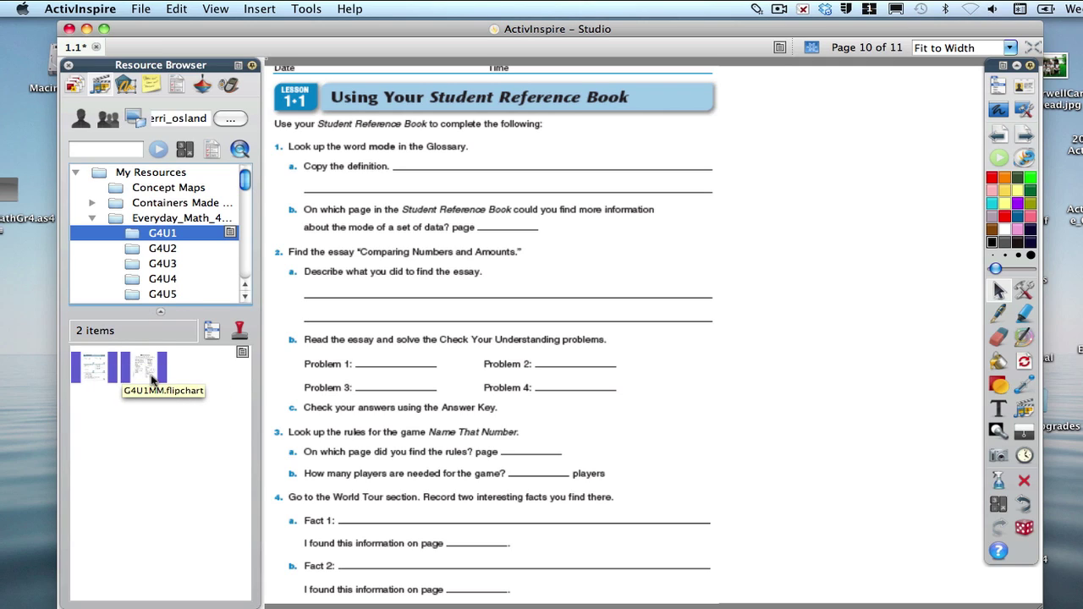
Open the G4U1MJ flipchart from the G4U1 resource folder
click(102, 371)
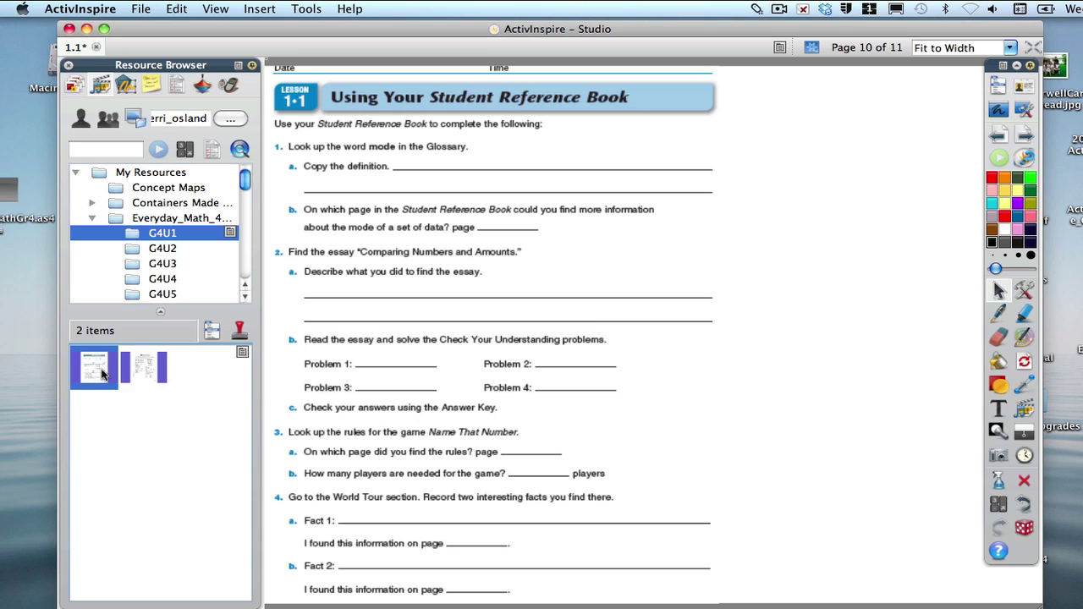
click(242, 352)
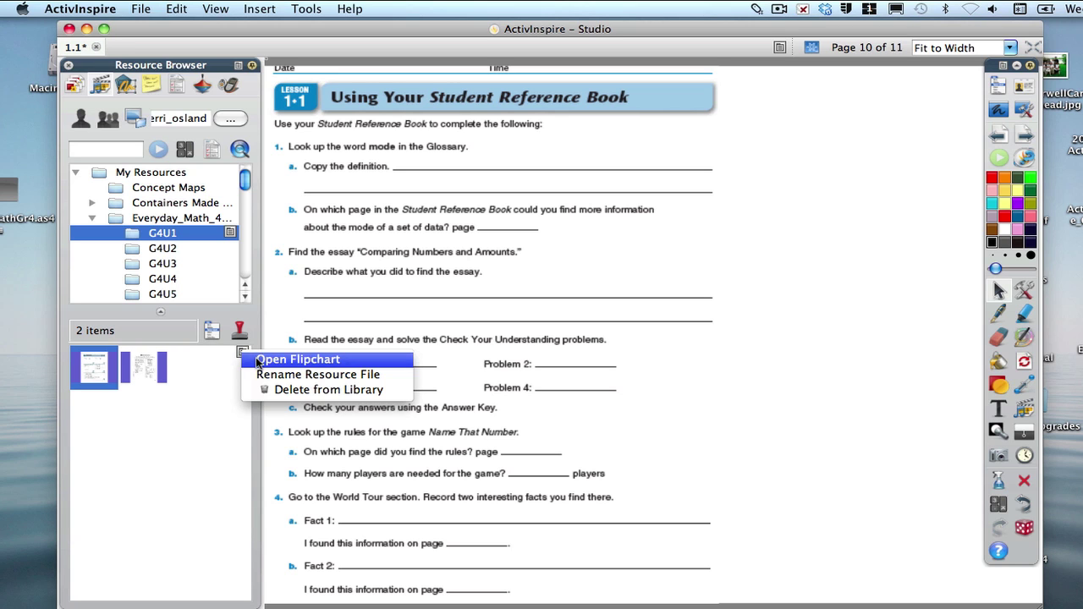
click(259, 360)
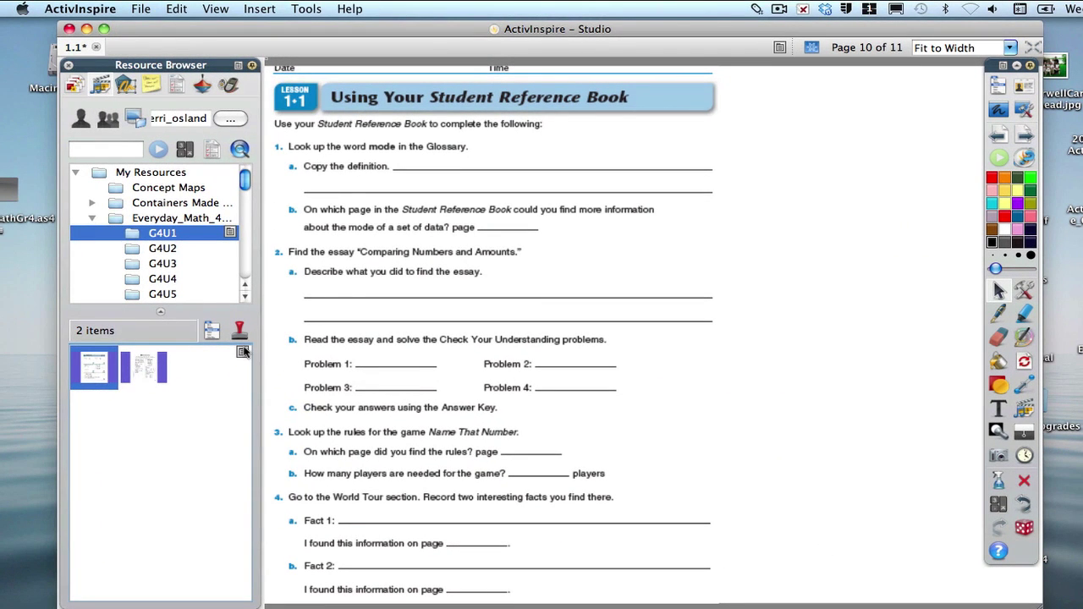
click(295, 349)
click(254, 360)
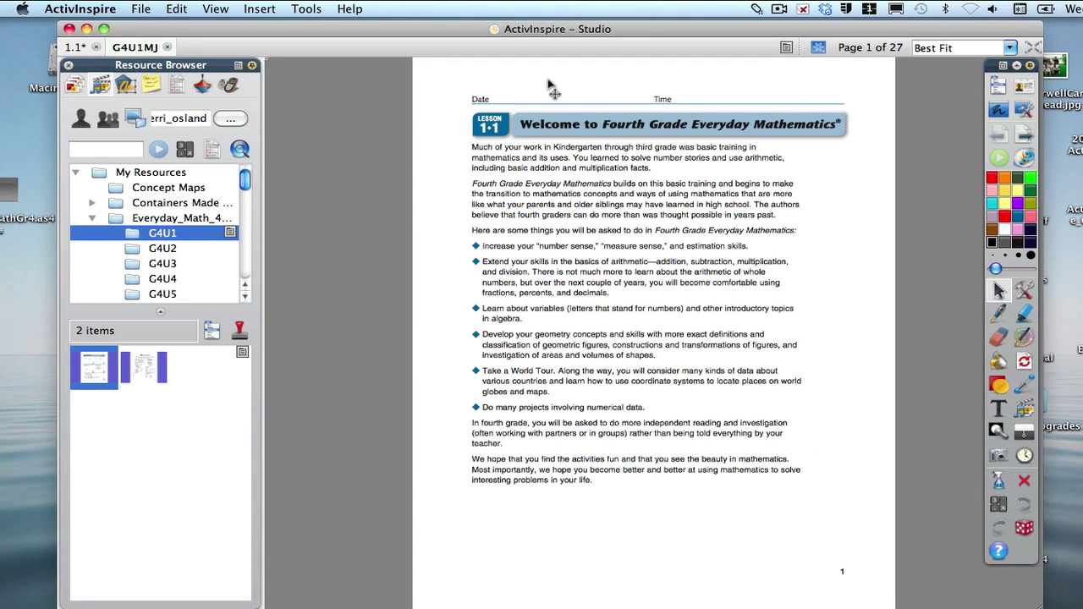
Go to page 2 of the G4U1MJ flipchart and set the page scale to Fit to Width
click(1023, 134)
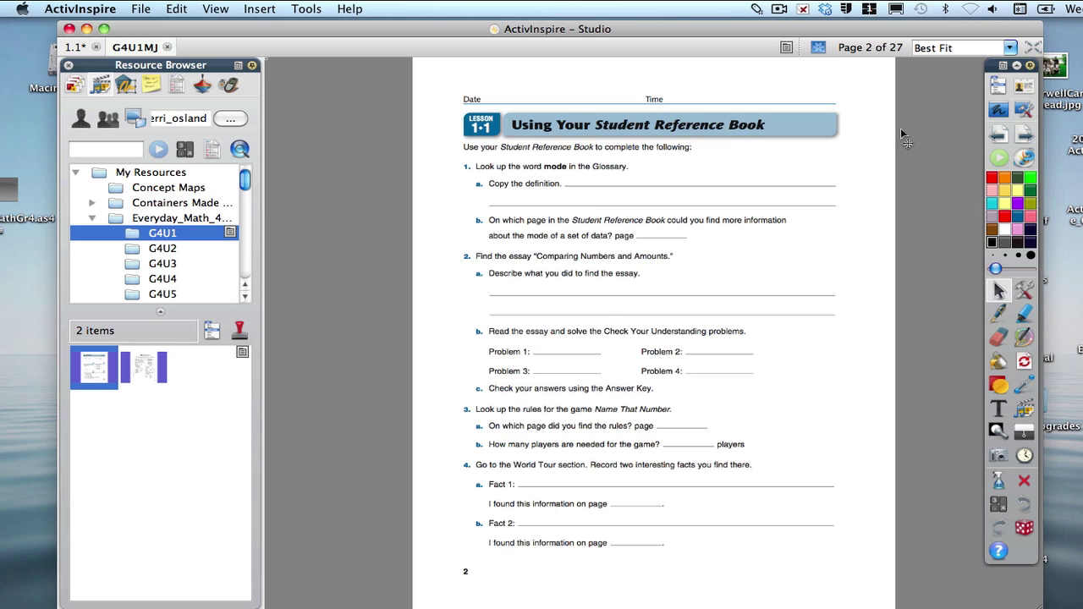
click(1010, 47)
click(986, 76)
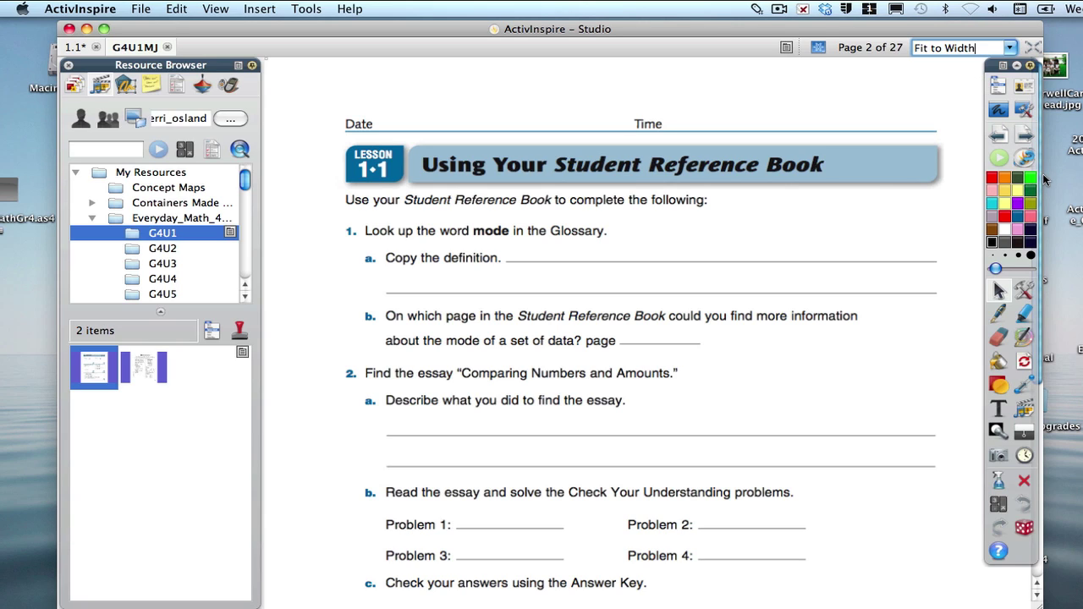
scroll(1036, 155, down, 1)
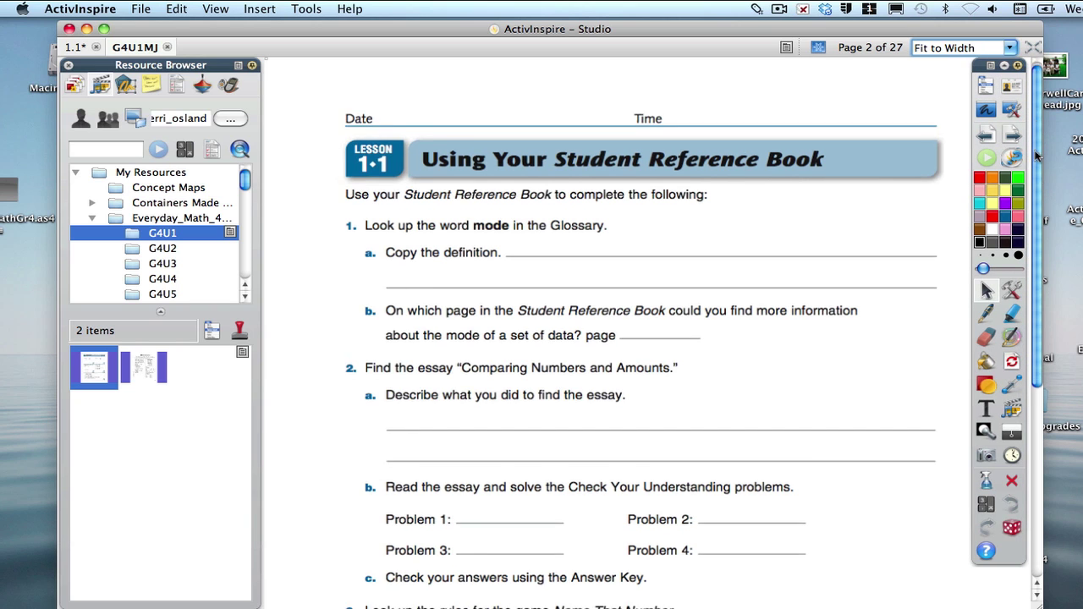
scroll(1036, 155, down, 5)
scroll(1064, 136, up, 5)
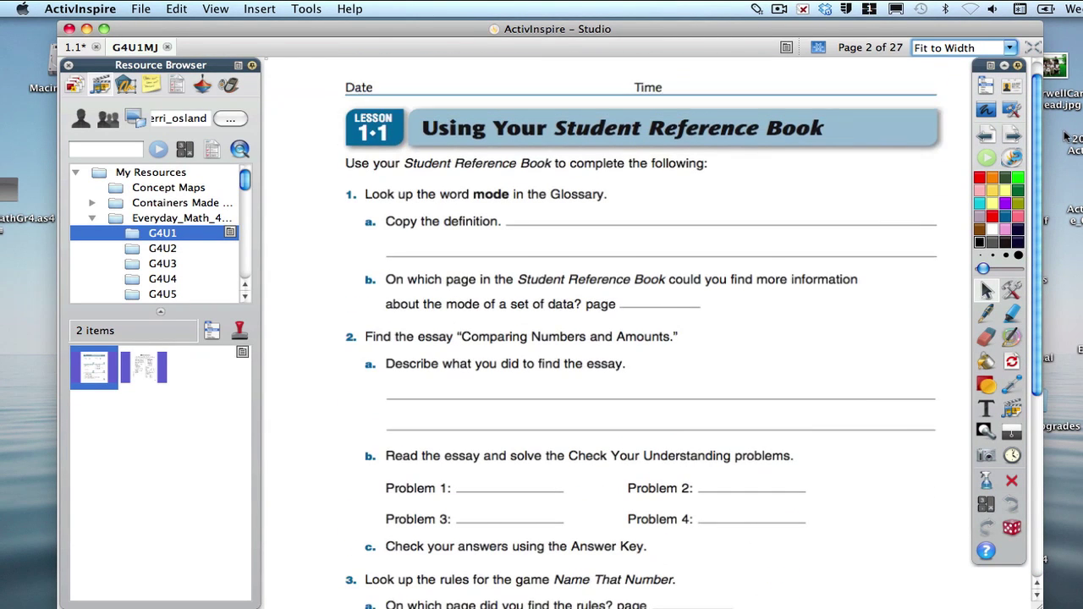
scroll(699, 474, up, 2)
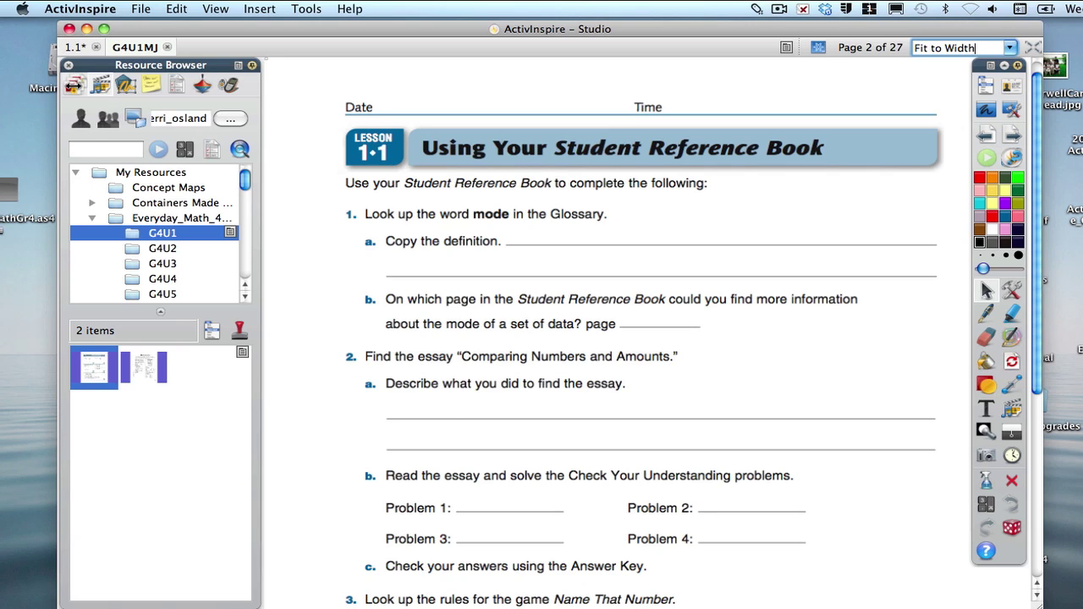
Copy page 2 of G4U1MJ from the Page Browser into the 1.1 flipchart and switch to that flipchart
click(75, 85)
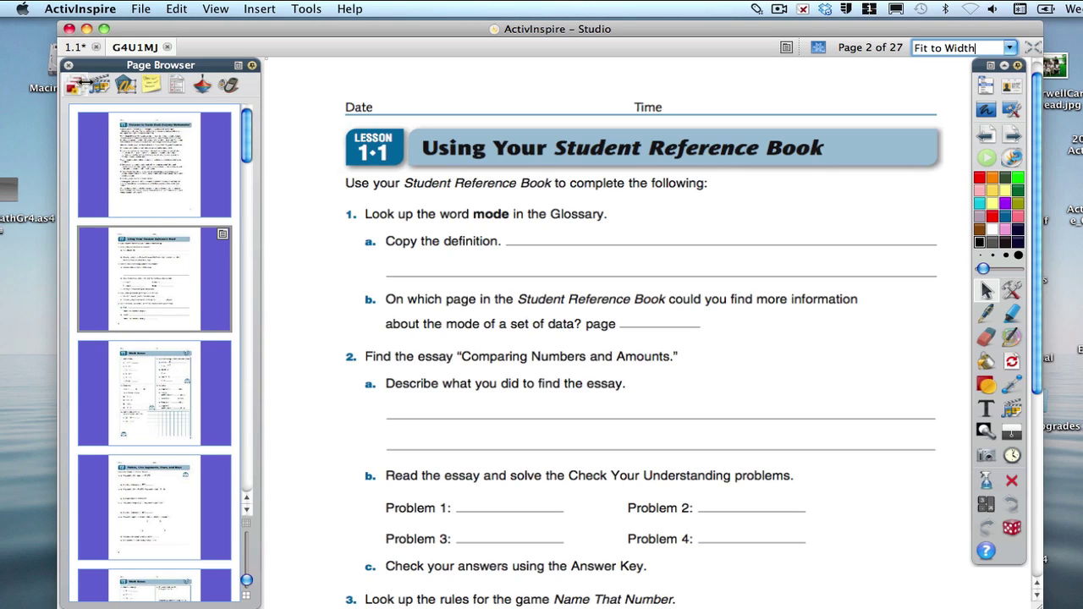
drag(153, 281, 74, 49)
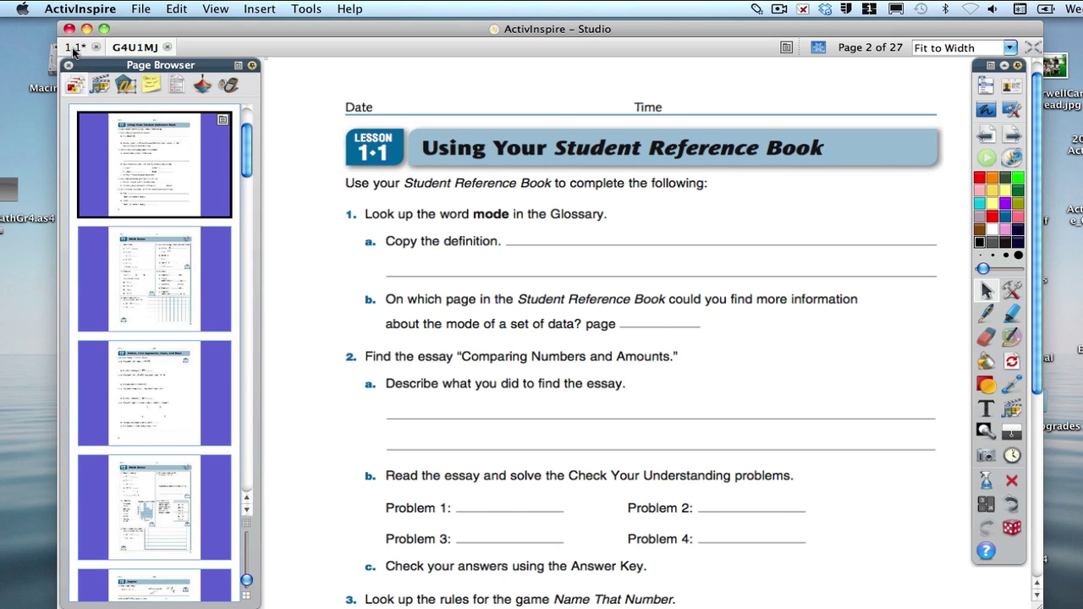
click(74, 49)
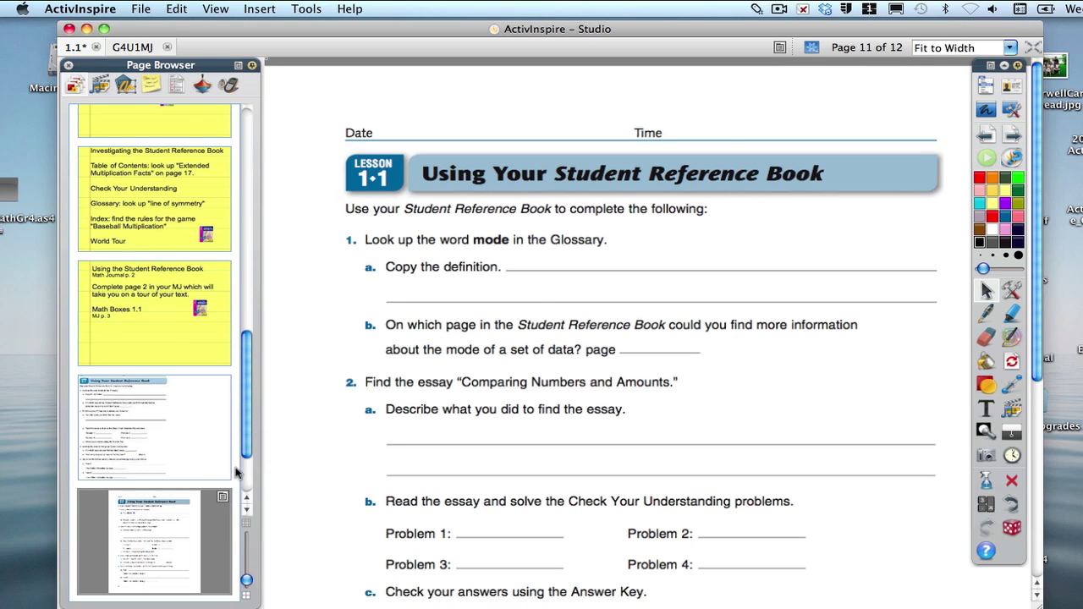
Compare the original page 10 with the newly inserted page 11 in the 1.1 flipchart
scroll(247, 439, down, 3)
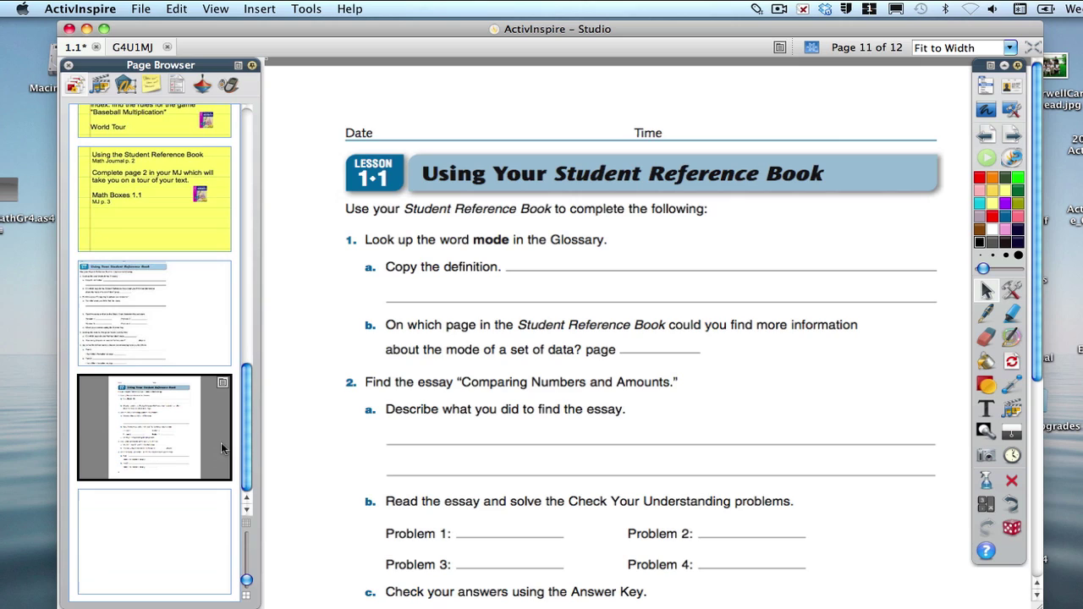
click(169, 336)
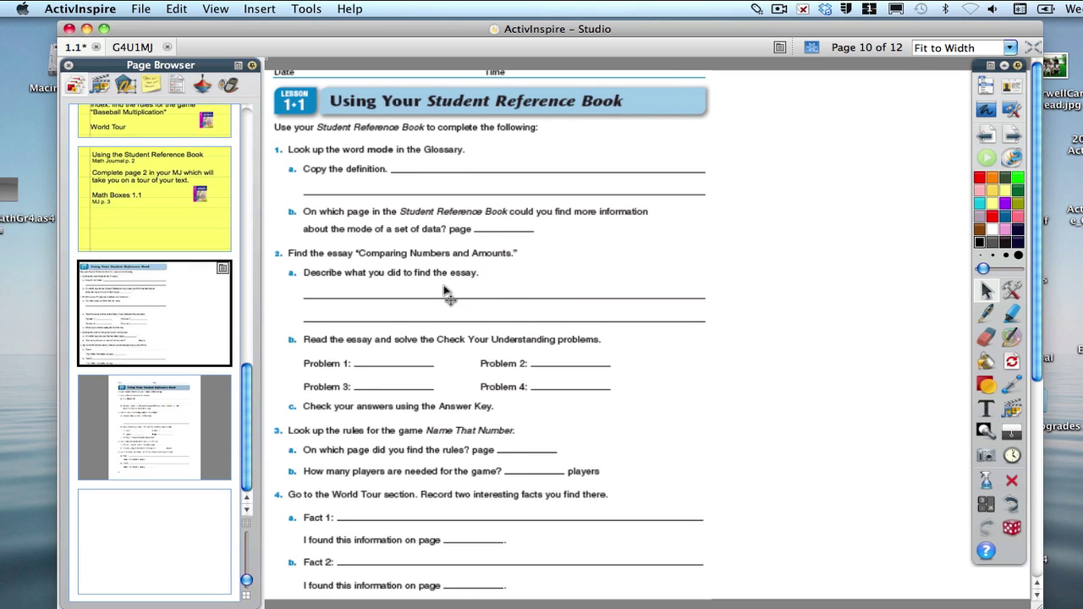
click(197, 444)
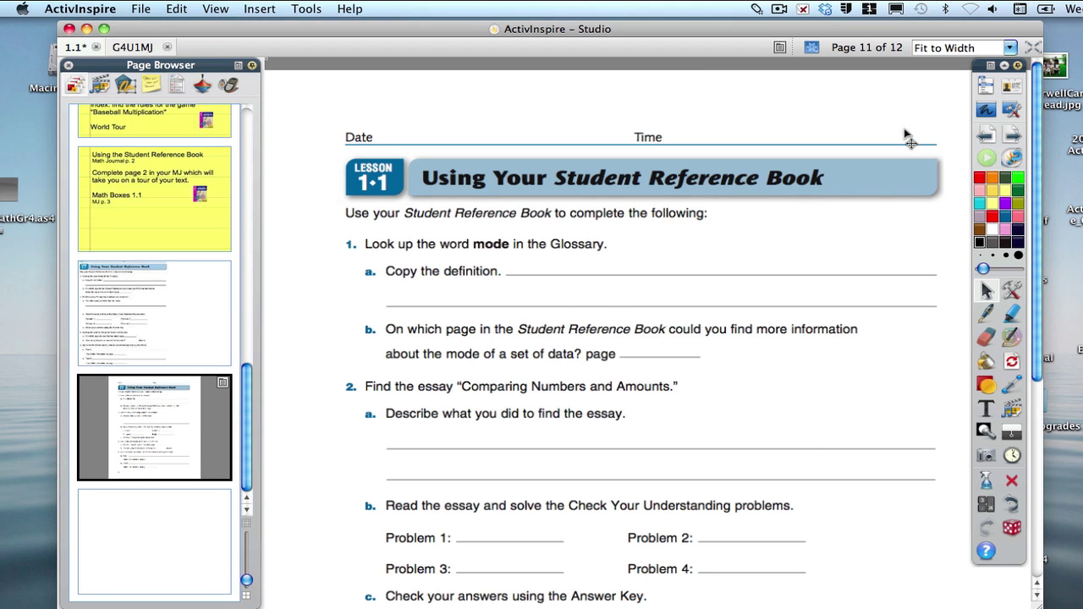